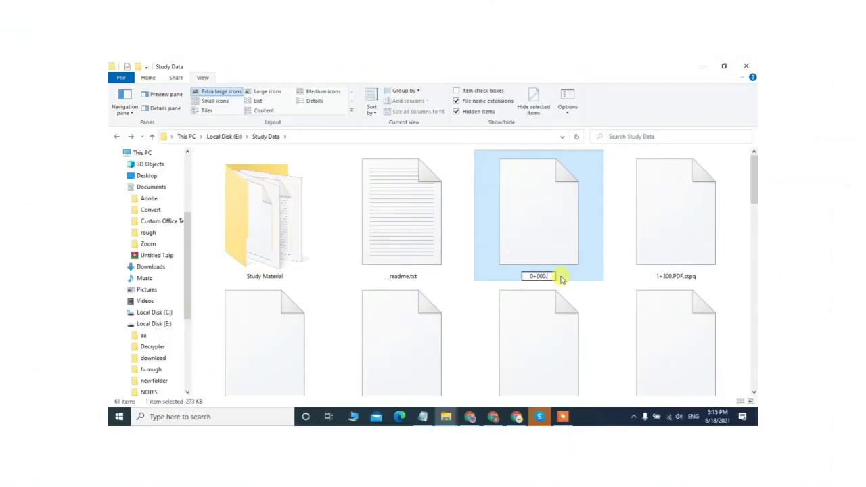
- Rename the 0+000 file in Study Data as 0+000.jpg and try to open it
text(jpg)
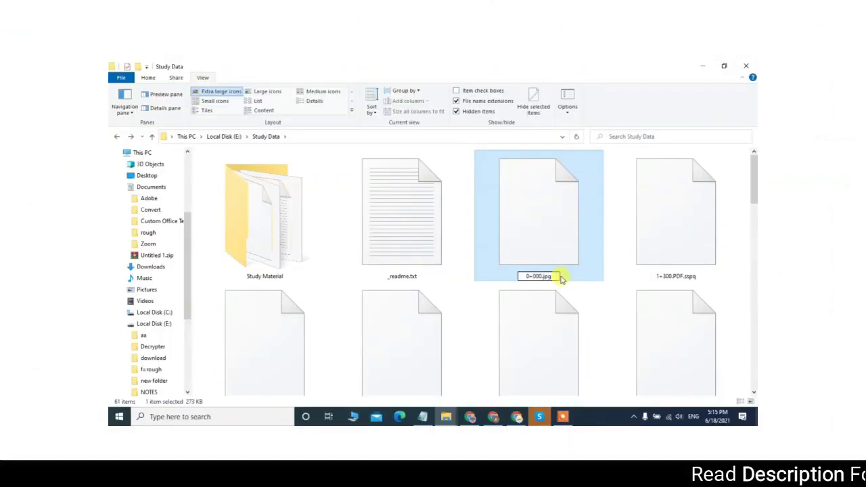
key(Return)
key(Return)
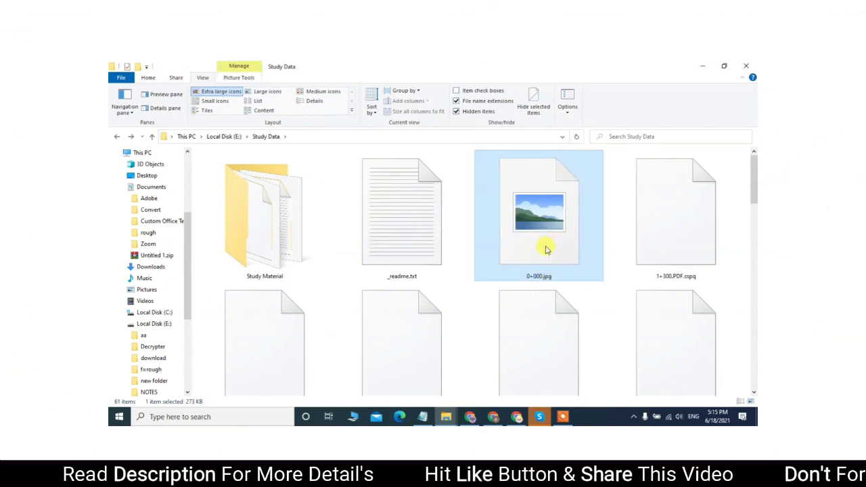
double_click(546, 249)
click(499, 263)
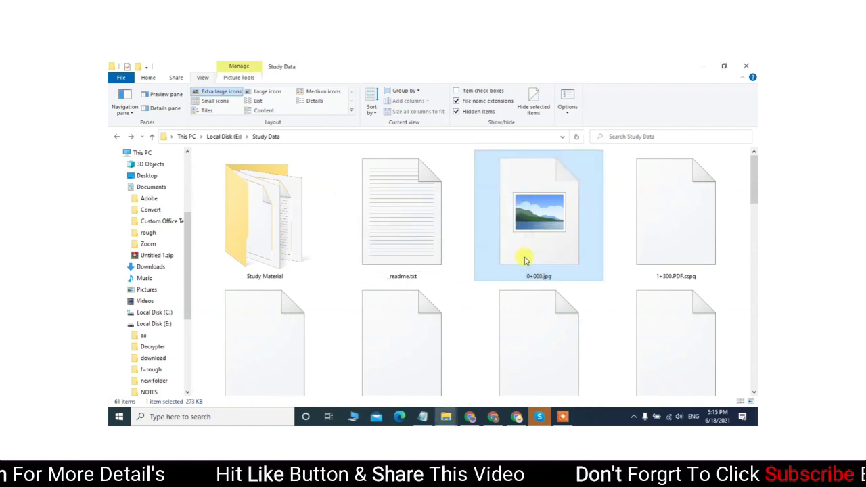
- Remove the .sspq extension from the file 1+300.PDF.sspq and try to open the renamed file
click(697, 275)
key(F2)
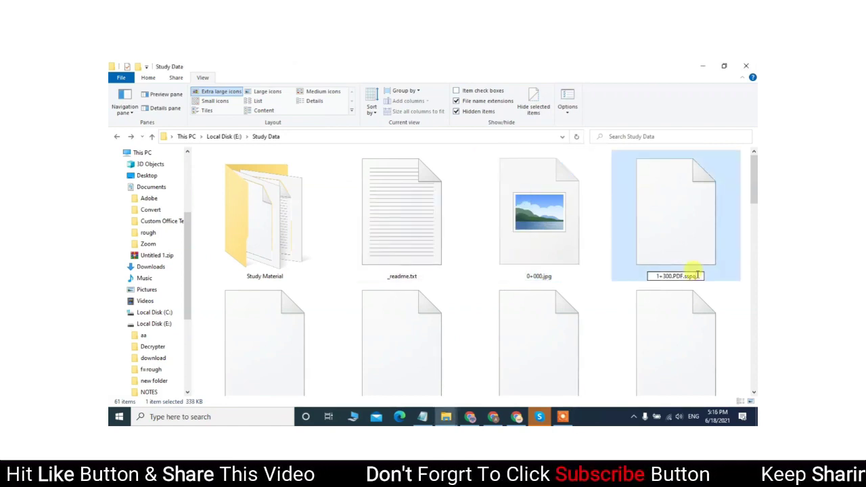
key(BackSpace)
key(BackSpace)
key(BackSpace)
key(BackSpace)
key(BackSpace)
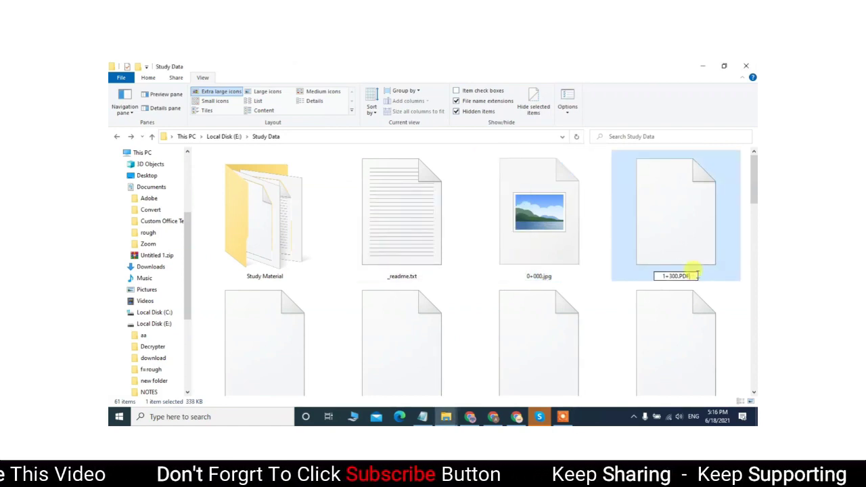
key(Return)
key(Return)
double_click(699, 277)
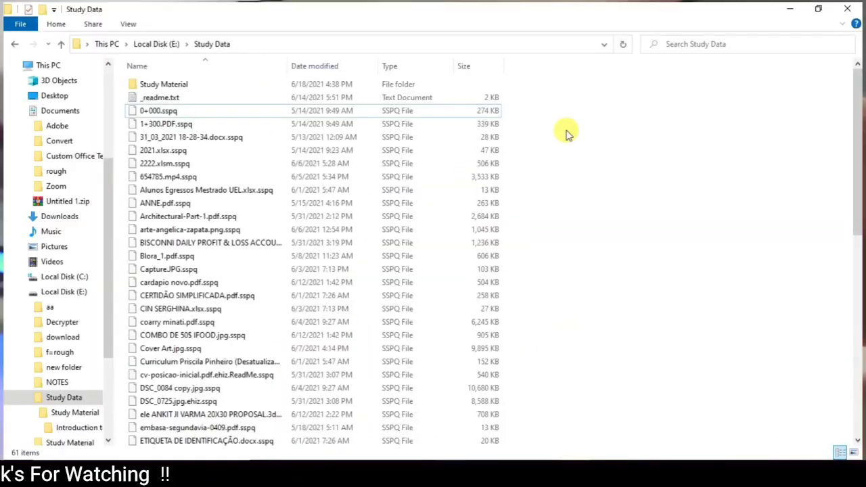
- Show the Study Data files as medium icons and open the Study Material folder and the folder inside it
scroll(562, 132, down, 3)
scroll(562, 132, down, 8)
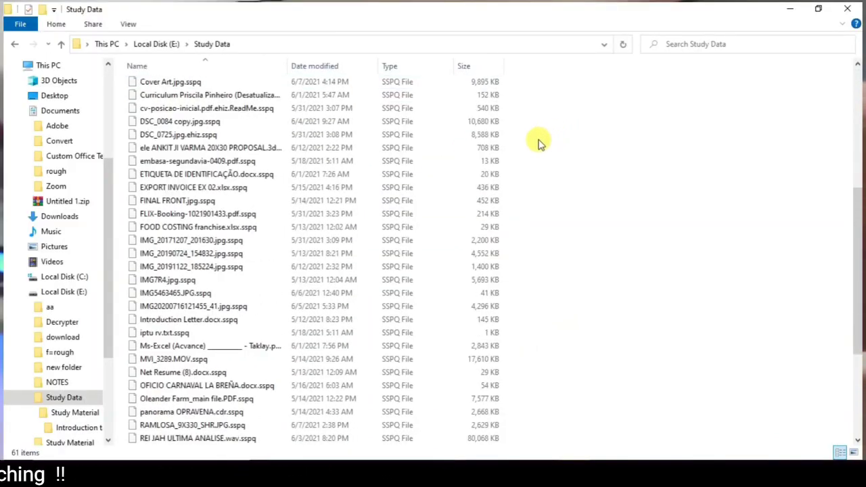
scroll(539, 144, up, 11)
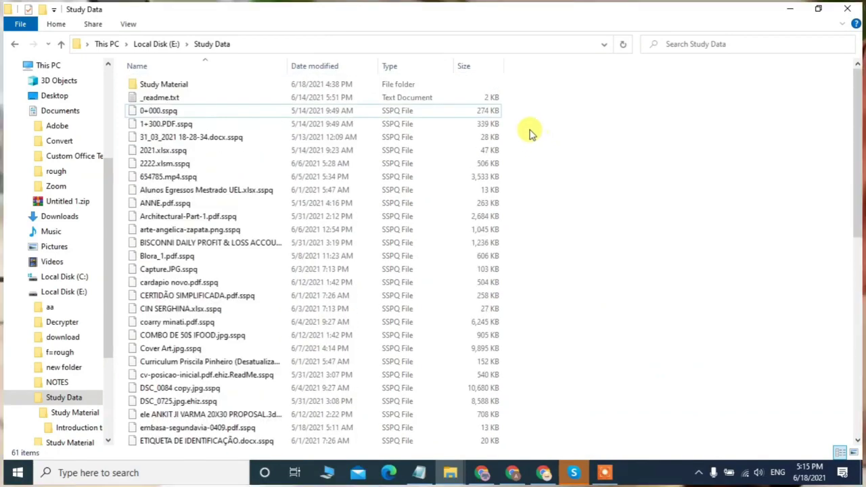
click(130, 25)
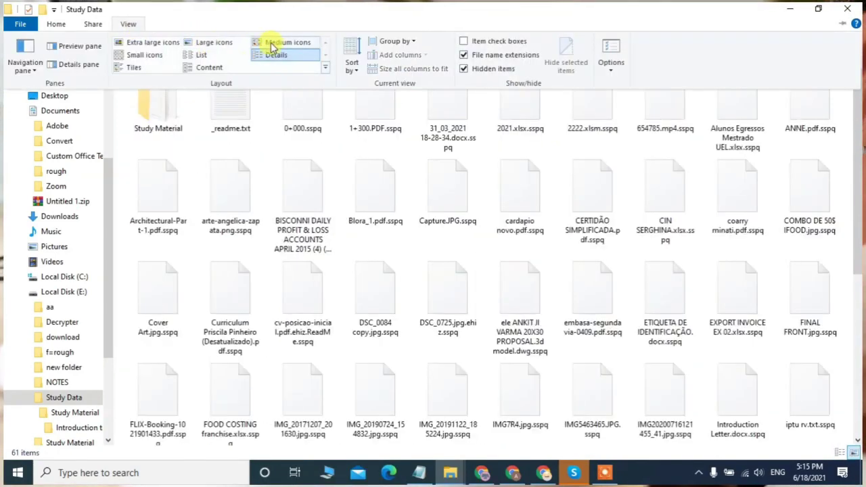
click(279, 42)
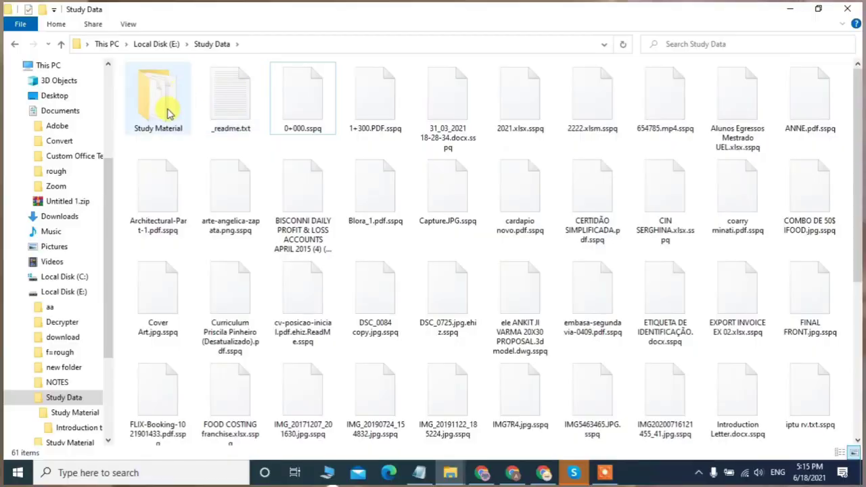
double_click(168, 114)
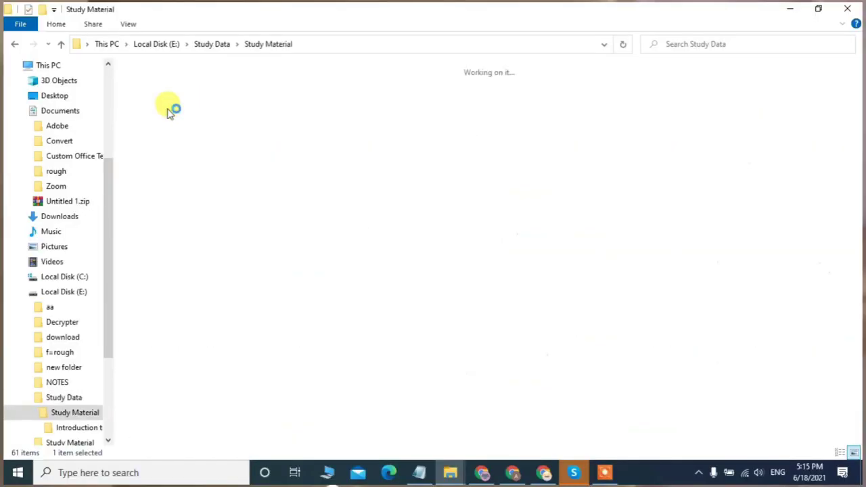
double_click(179, 128)
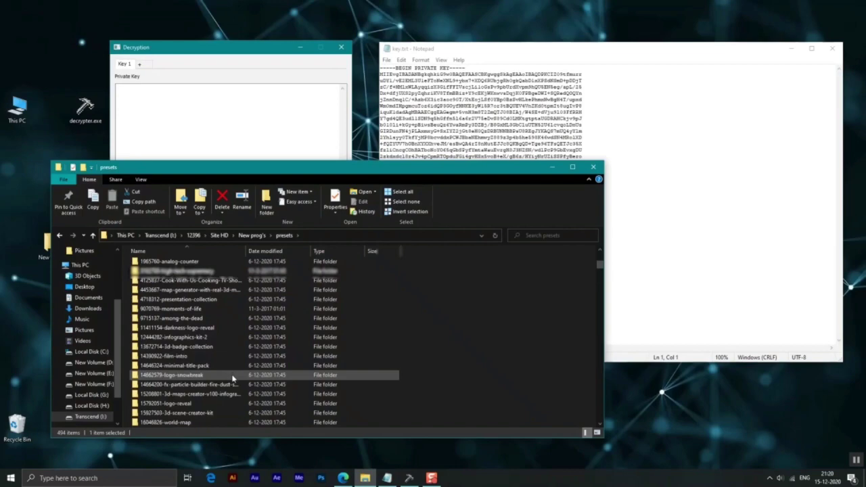
- Open the 14662579-logo-snowbreak folder and move its window aside so the Decryption window is uncovered
double_click(232, 377)
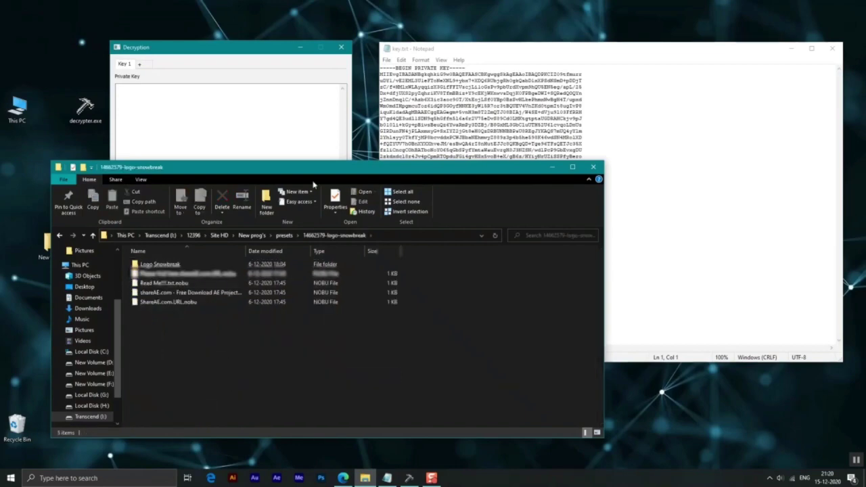
drag(266, 171, 578, 194)
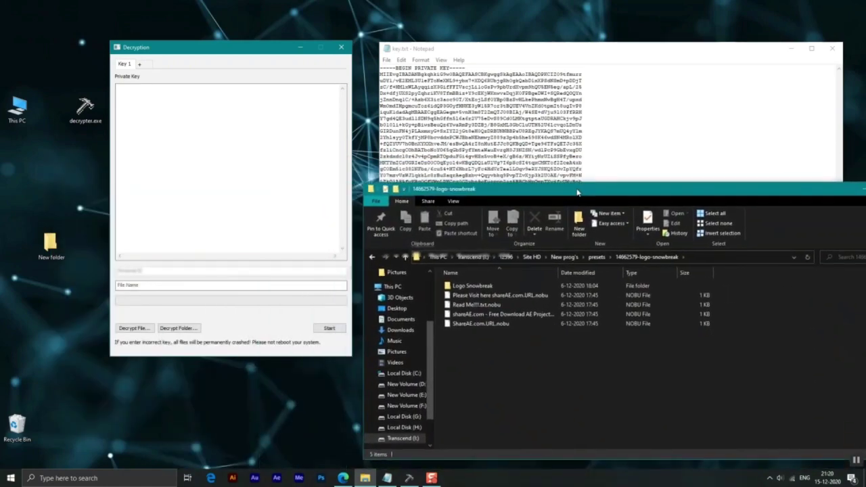
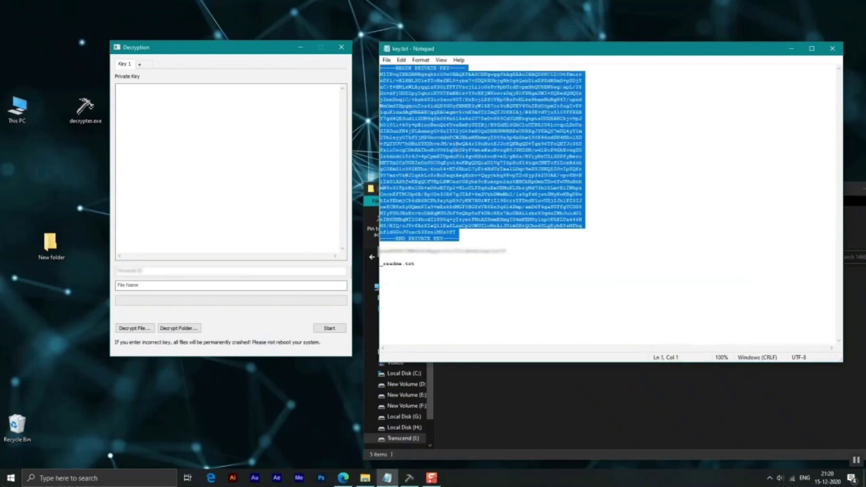
- Copy the complete private key block from key.txt into the Private Key field of the Decryption window
right_click(497, 169)
click(540, 197)
click(210, 153)
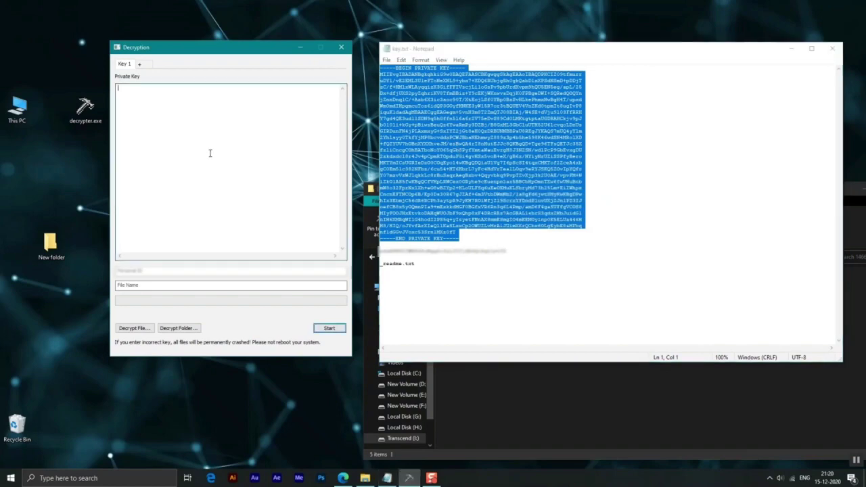
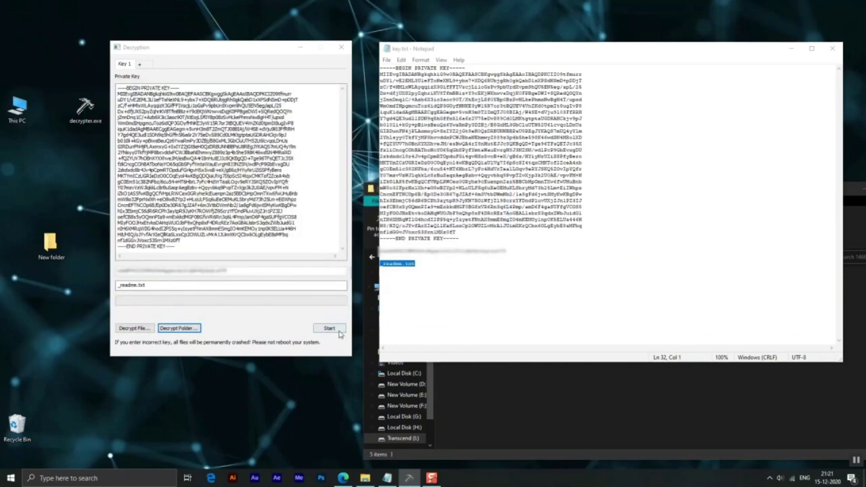
- Start the decryption and bring the 14662579-logo-snowbreak folder window forward, placing it beside the private key to watch its files
click(338, 331)
click(513, 387)
drag(499, 193, 476, 96)
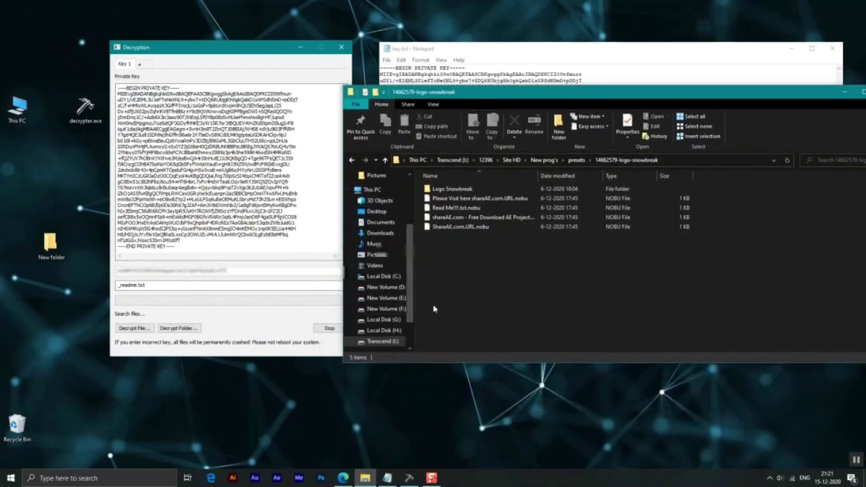